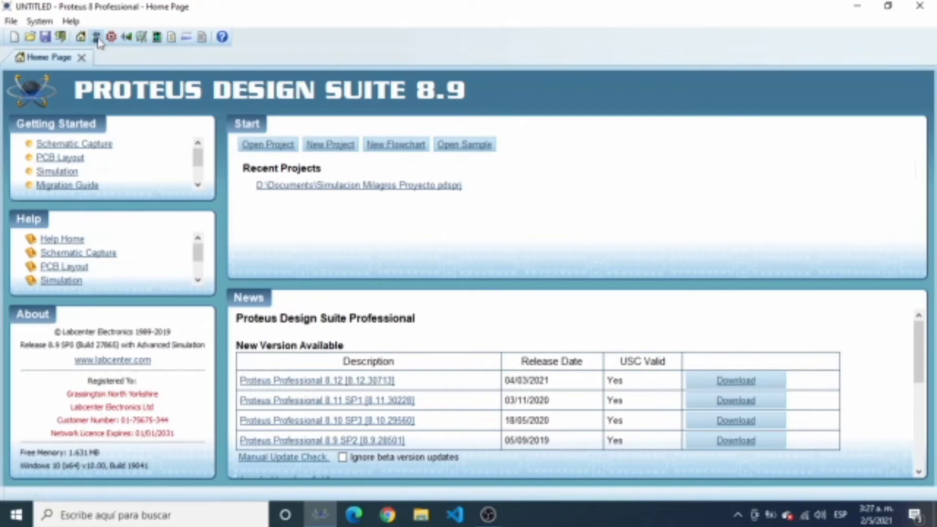
- Open the schematic editor, add the VSOURCE device from the library, and place it left of the sheet's centre
click(98, 38)
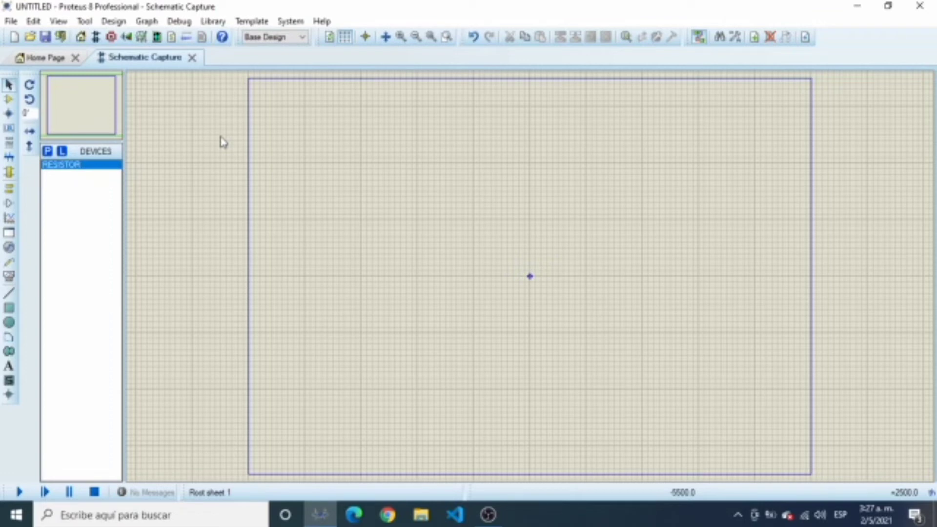
click(8, 102)
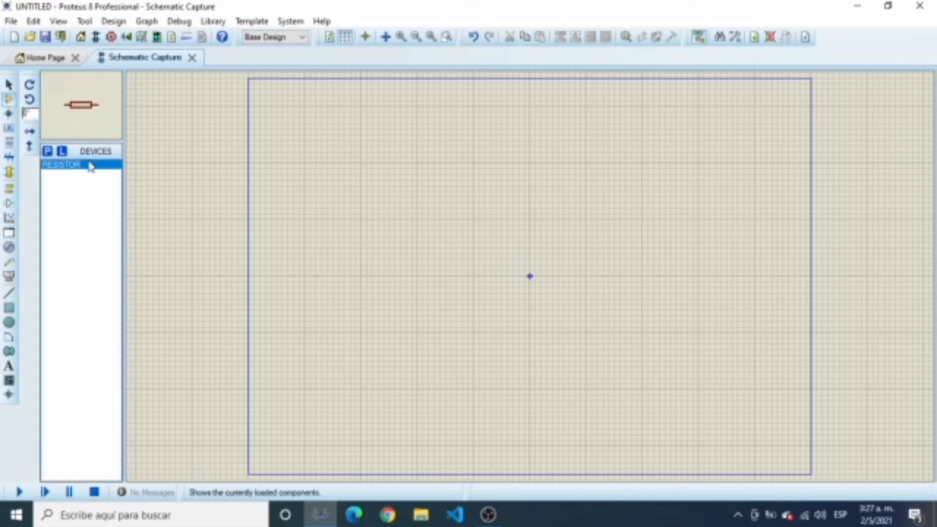
click(48, 152)
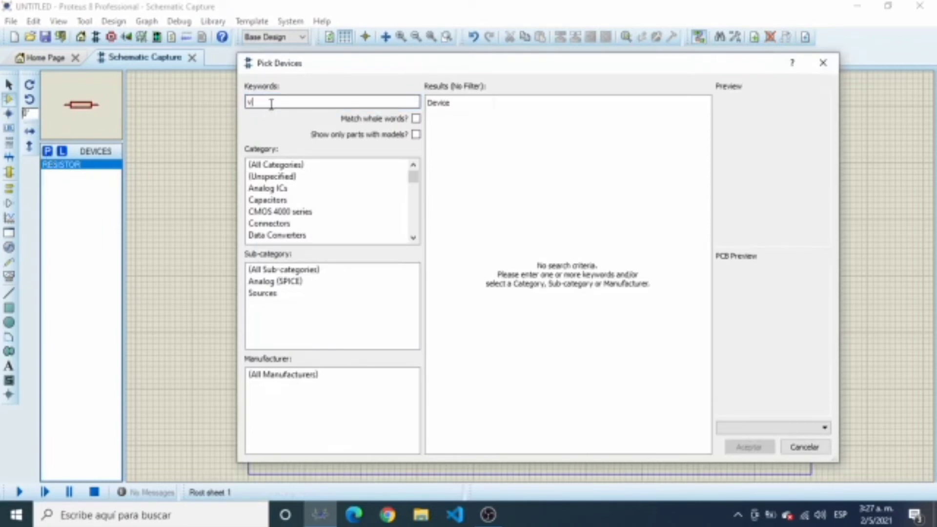
text(vsource)
key(Return)
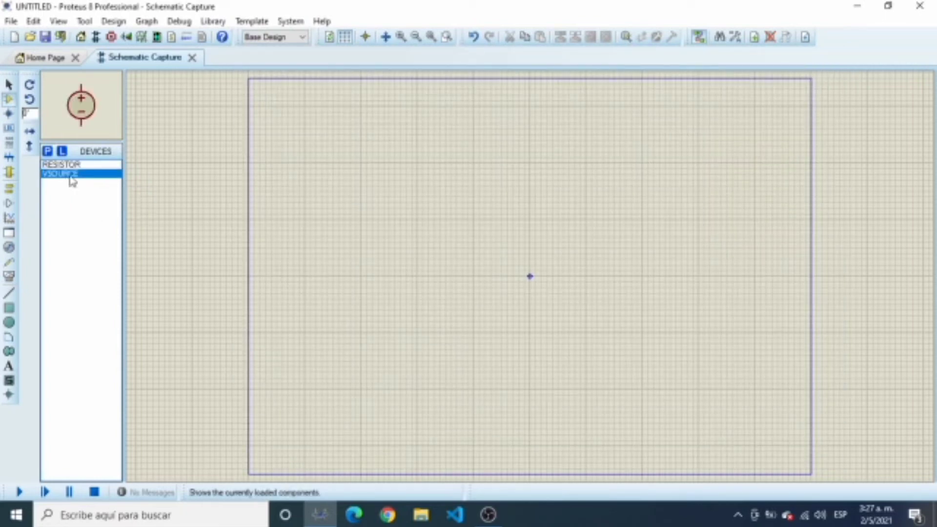
click(400, 232)
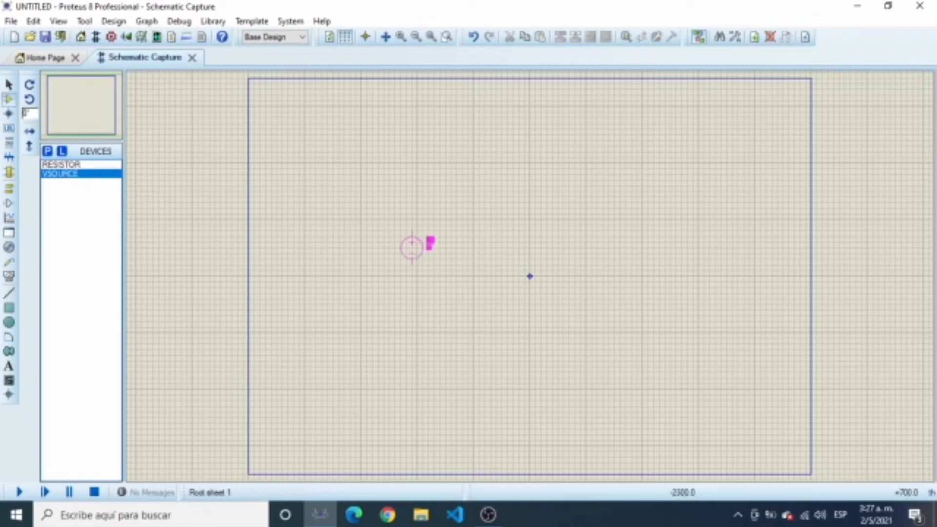
click(412, 247)
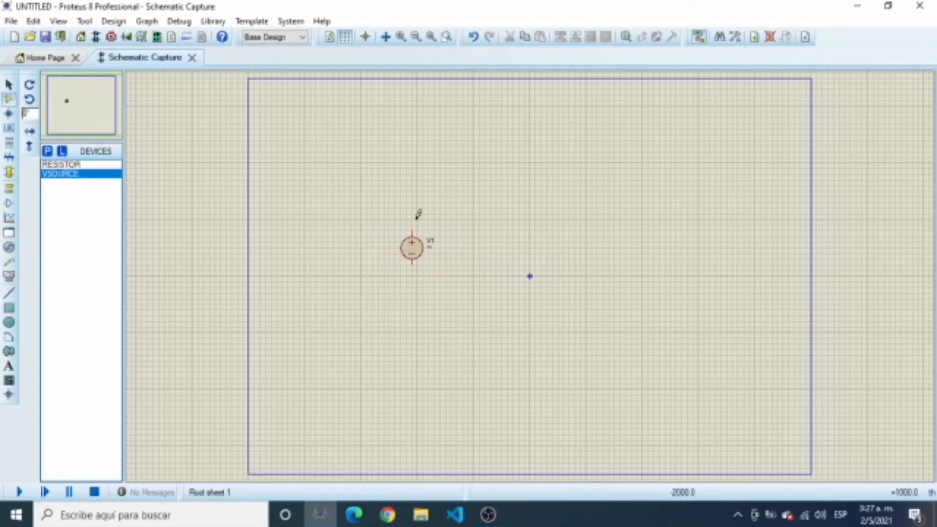
- Place a RESISTOR to the right of the voltage source and rotate it clockwise so it stands vertically
click(61, 165)
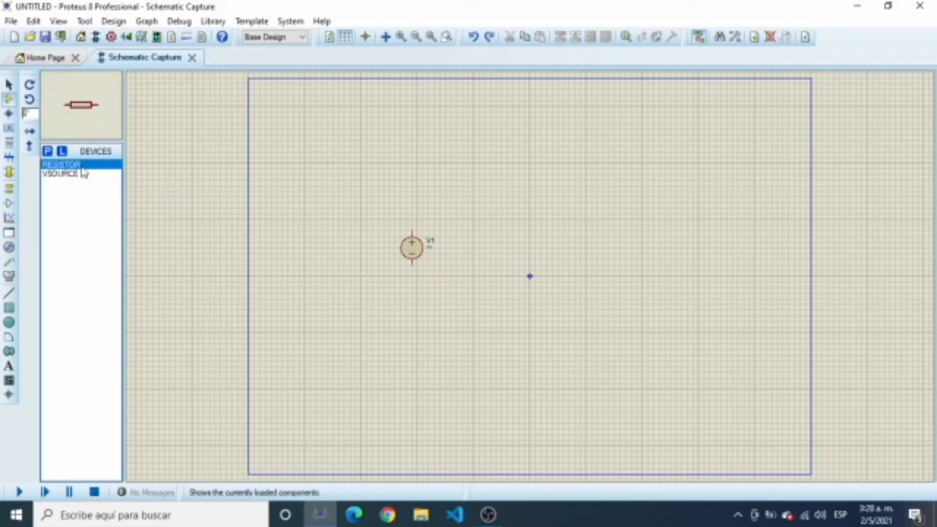
click(517, 247)
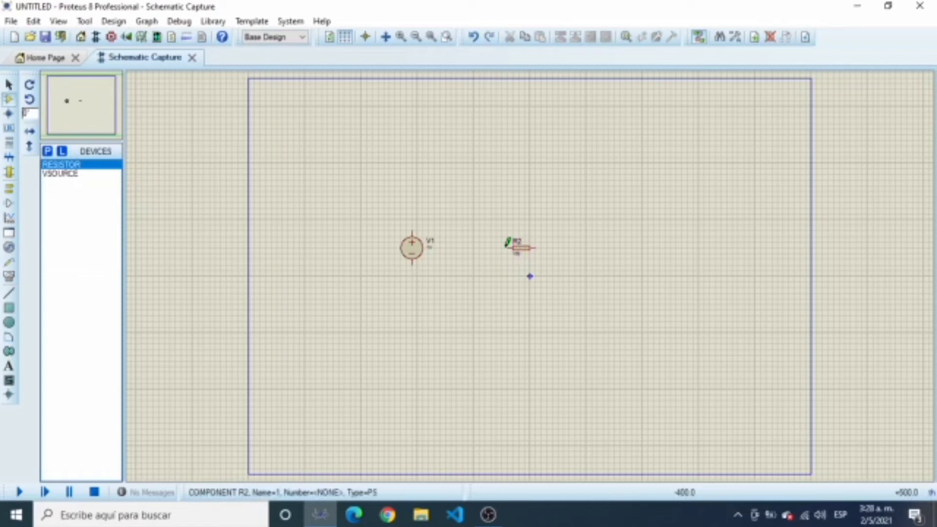
click(522, 258)
right_click(522, 258)
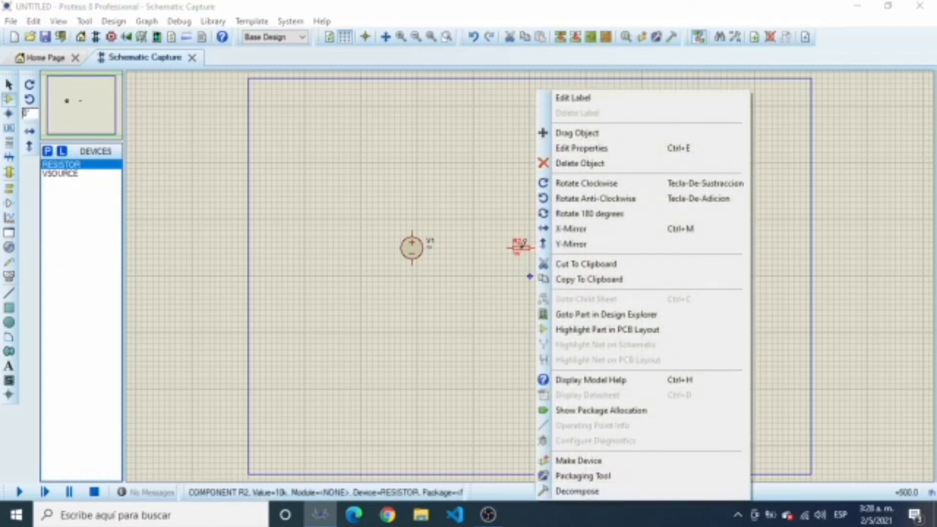
click(603, 183)
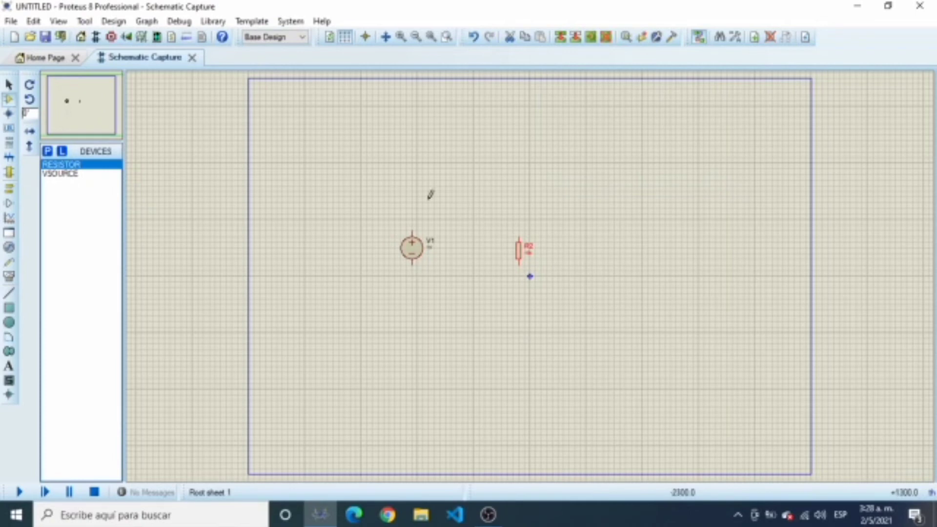
- Wire the source's positive terminal to the resistor's upper end and the resistor's lower end to the source's negative terminal
click(412, 228)
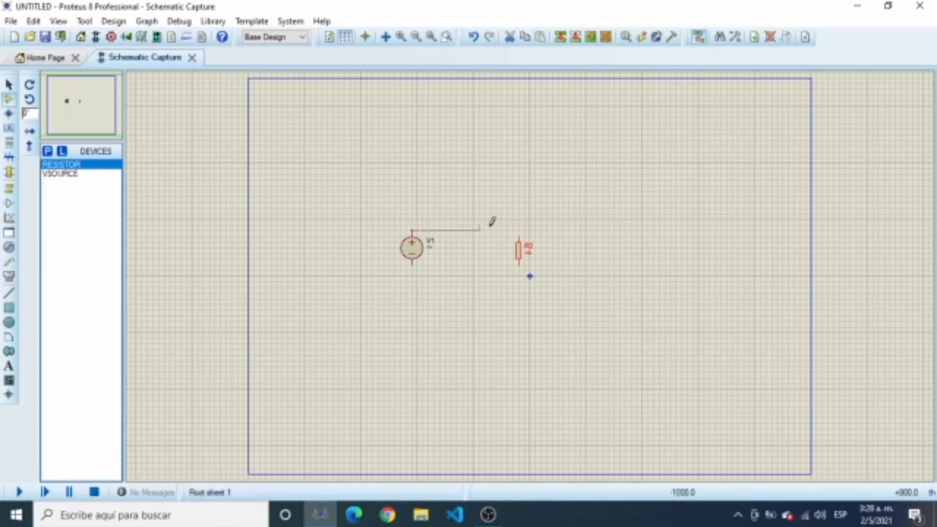
click(519, 236)
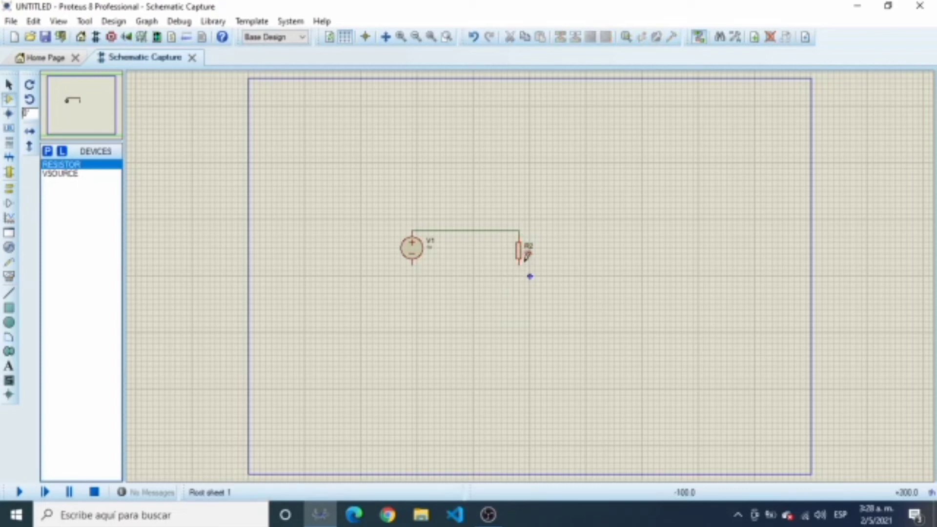
click(520, 264)
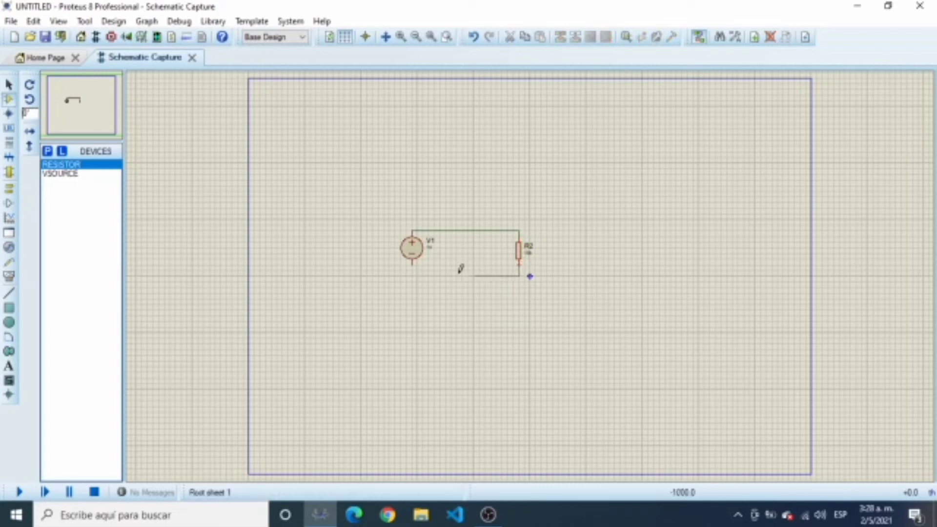
click(412, 265)
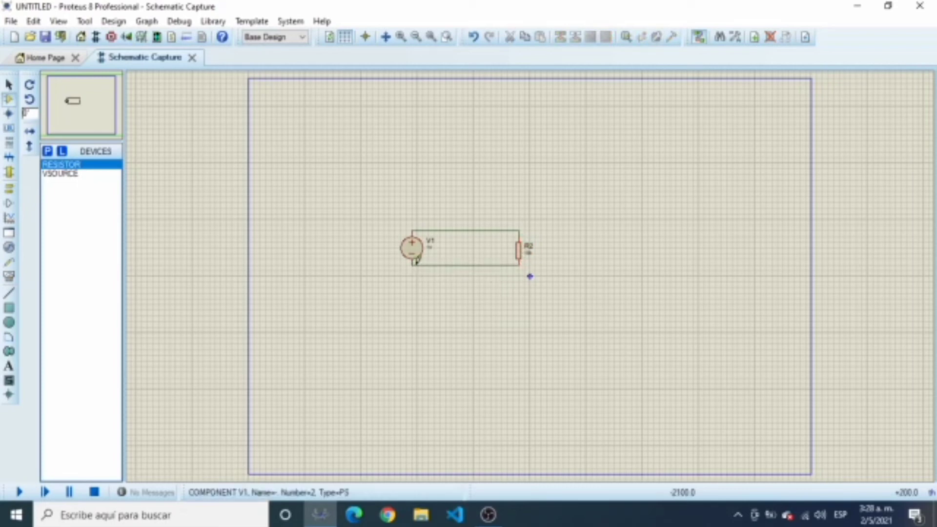
- Set the voltage of source V1 to 10V
right_click(432, 246)
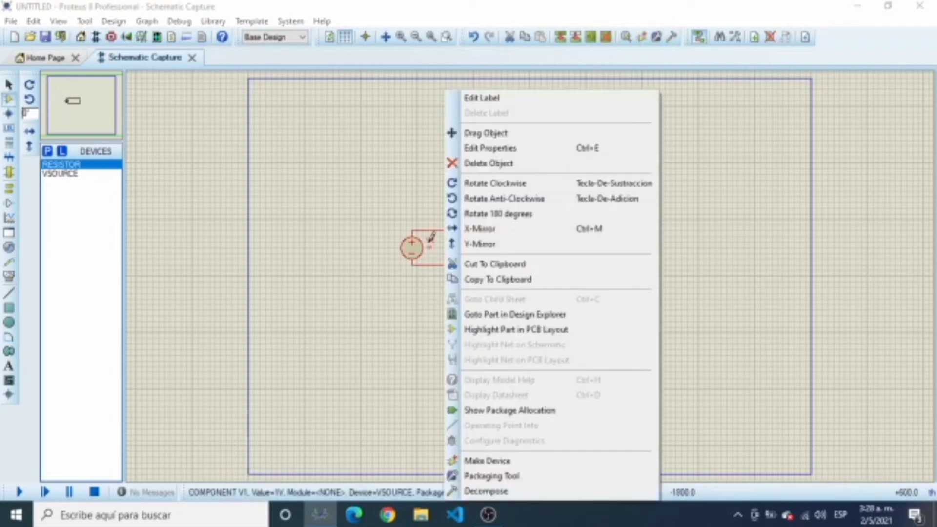
click(543, 149)
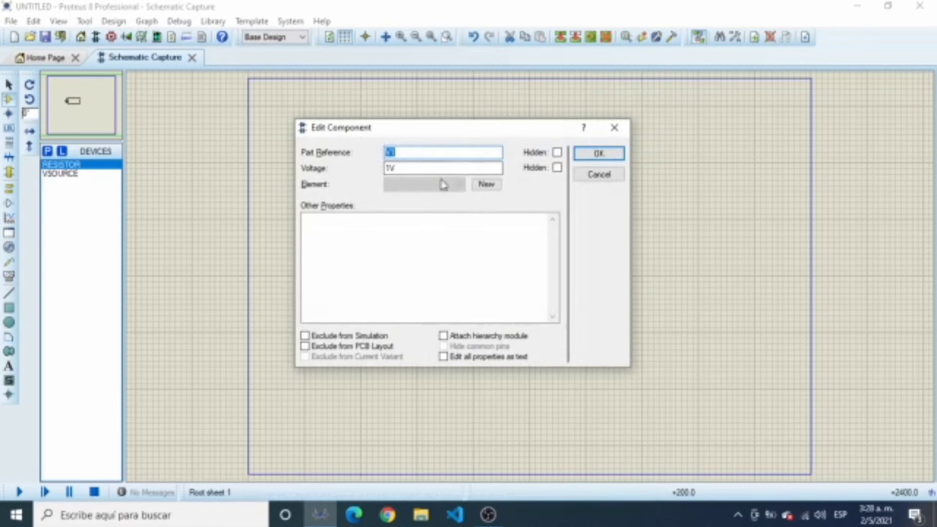
click(435, 172)
text(0V)
click(593, 153)
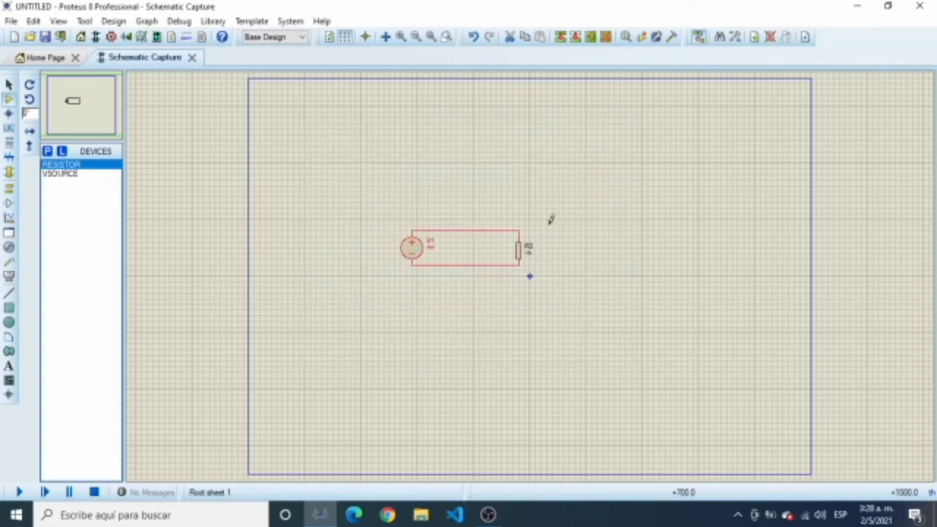
- Set the resistance of resistor R2 to 10 ohms
right_click(525, 258)
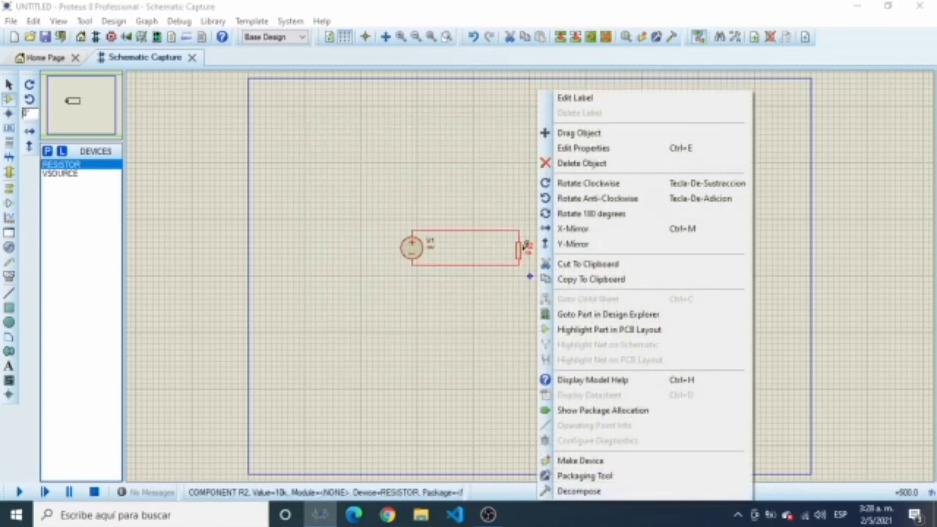
click(588, 146)
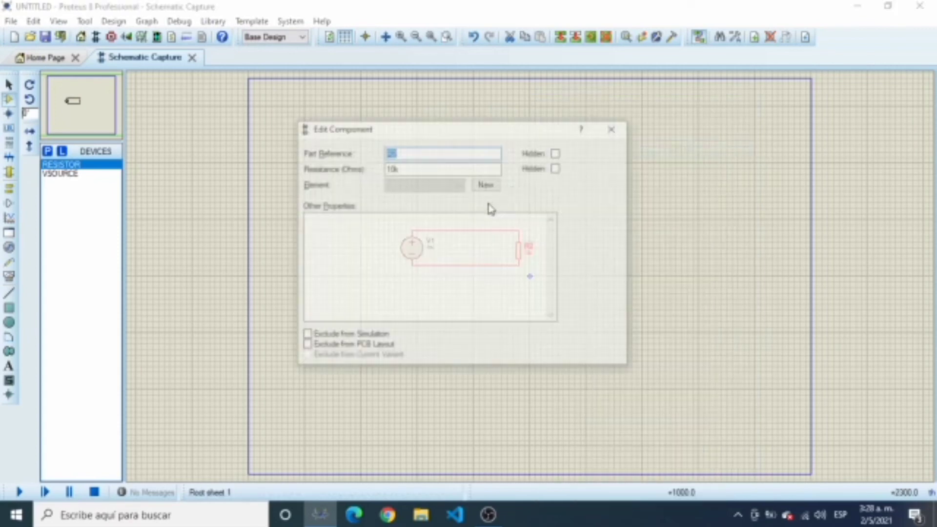
click(421, 168)
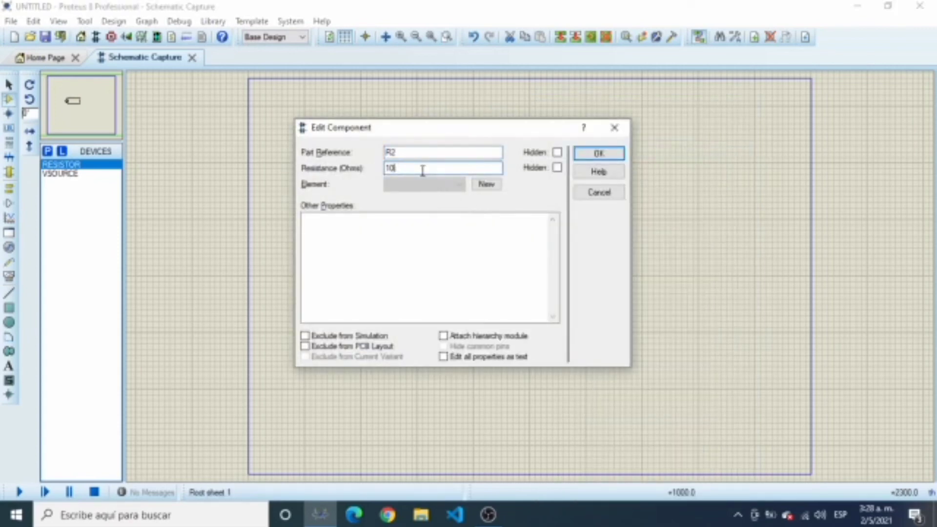
click(602, 156)
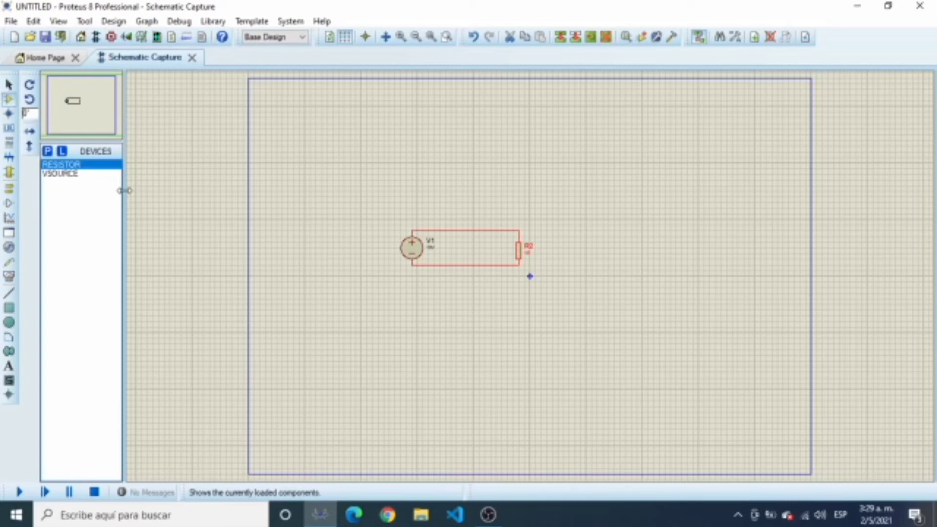
- Place a DC ammeter instrument above the circuit's upper wire
click(10, 276)
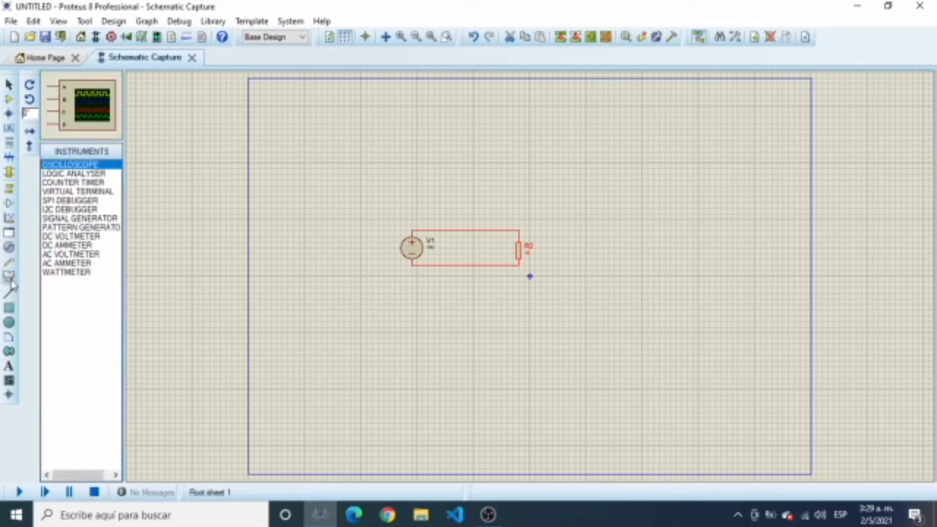
click(87, 245)
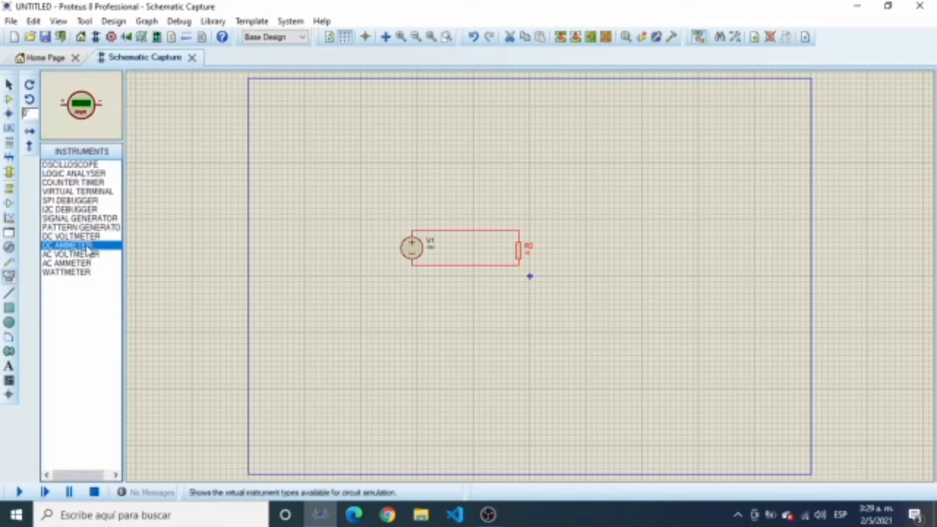
click(444, 196)
click(445, 196)
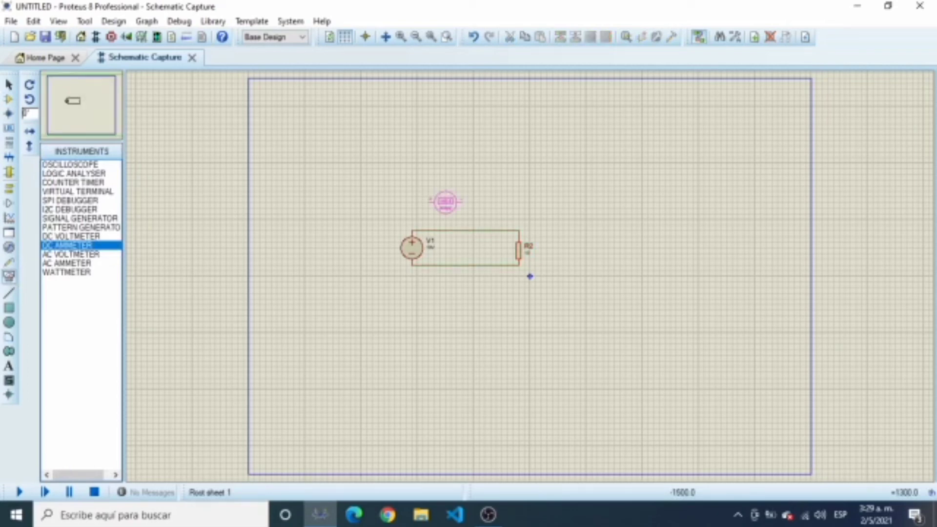
click(444, 202)
double_click(444, 207)
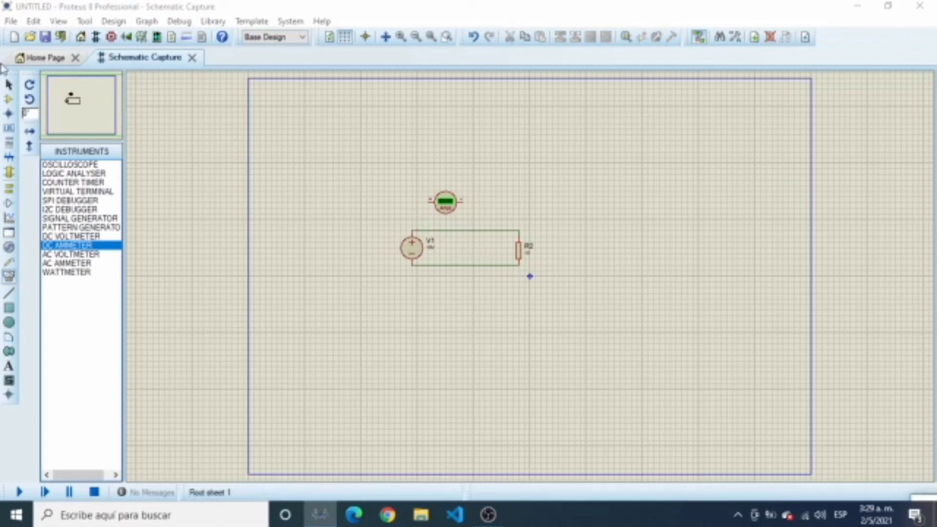
- Delete the upper wire between source and resistor and move the DC ammeter down into the gap
click(10, 89)
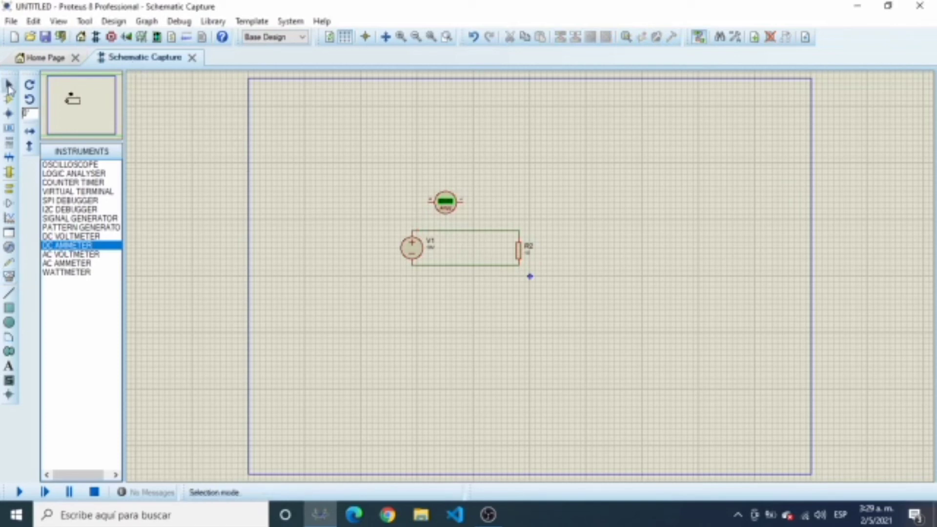
click(465, 232)
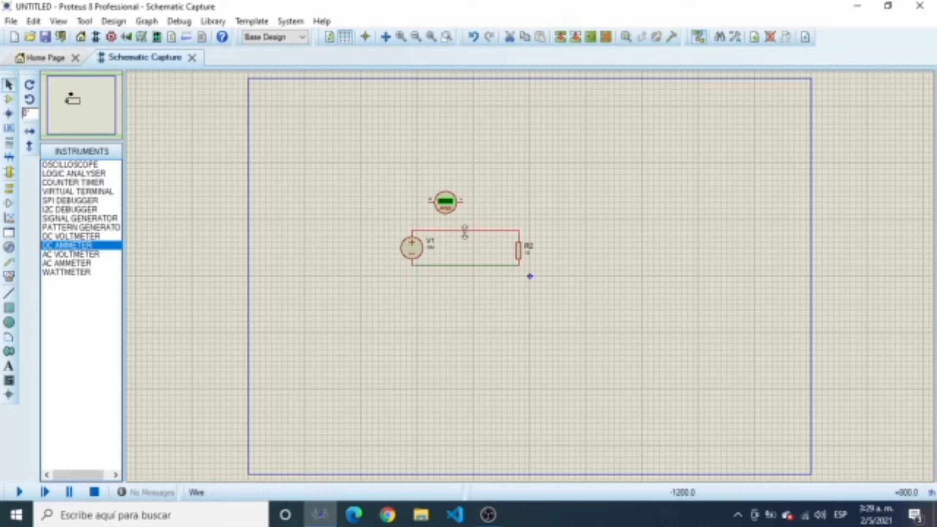
key(Delete)
click(446, 204)
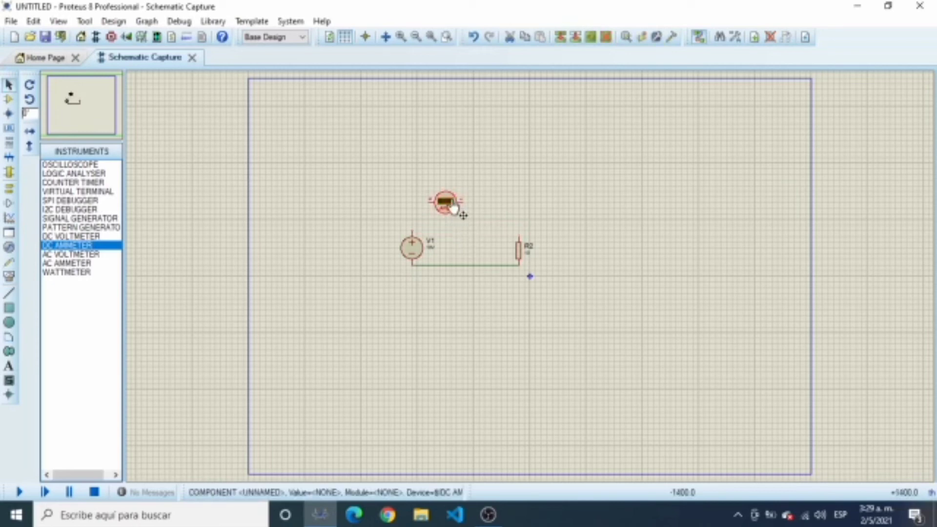
drag(446, 203, 464, 232)
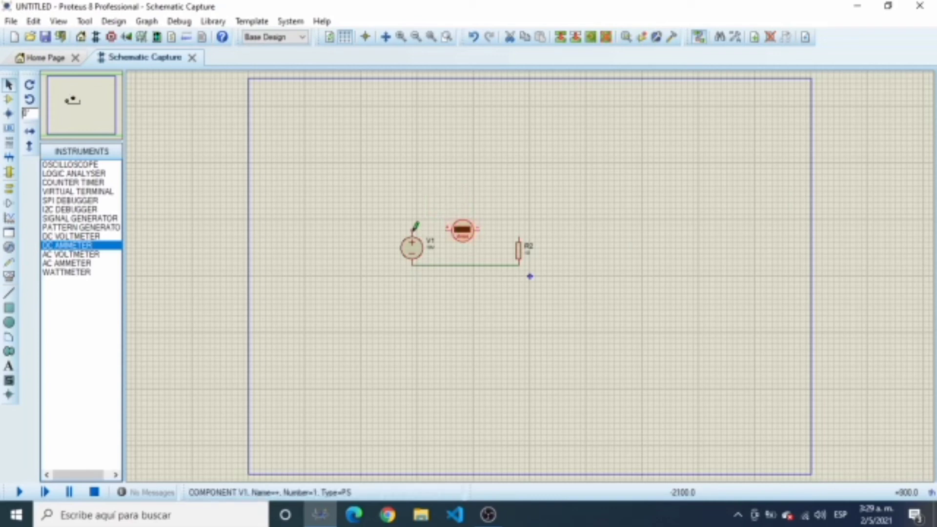
- Wire the ammeter in series between the source's positive terminal and the resistor's upper end, and run the simulation
click(412, 229)
click(446, 229)
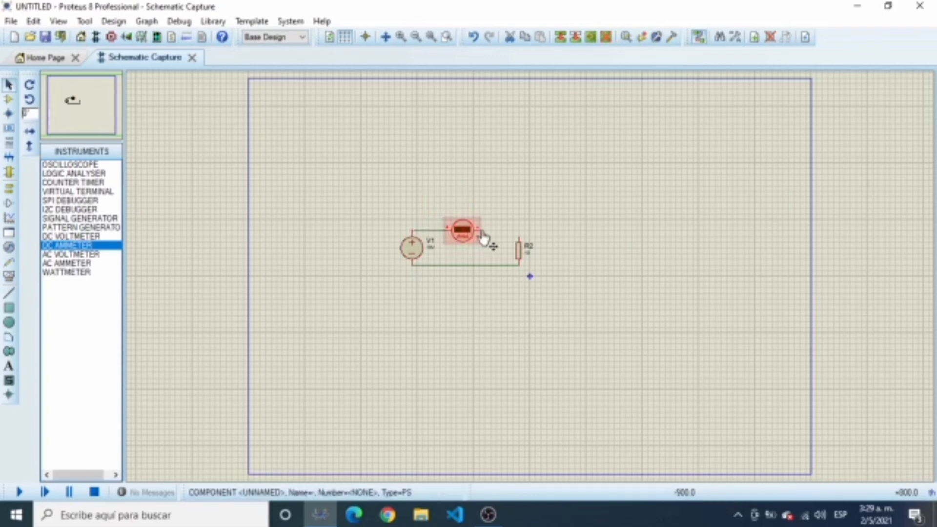
click(519, 237)
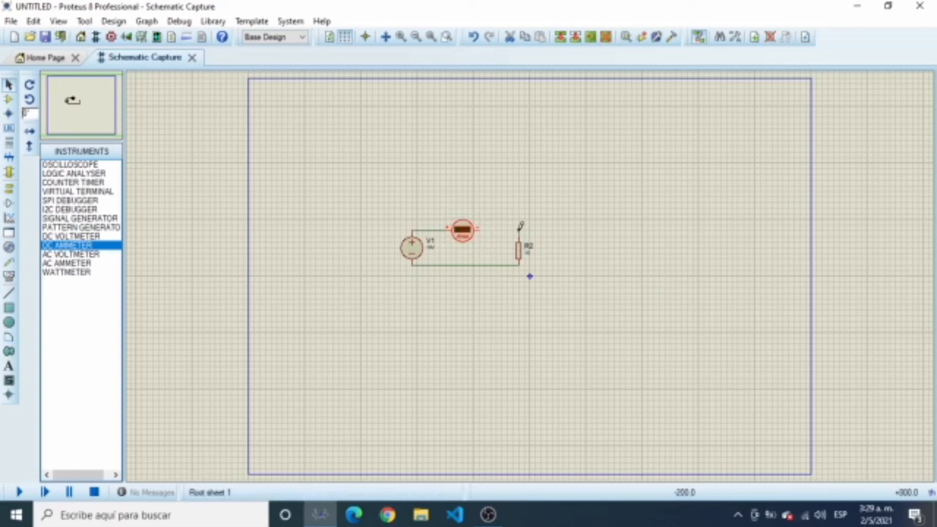
click(480, 229)
click(20, 492)
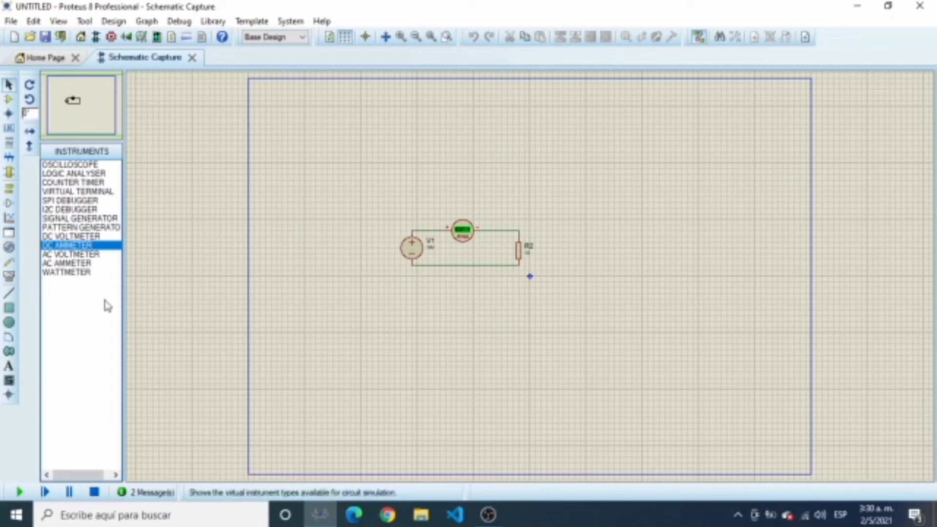
- Place a DC voltmeter instrument to the right of resistor R2
click(71, 236)
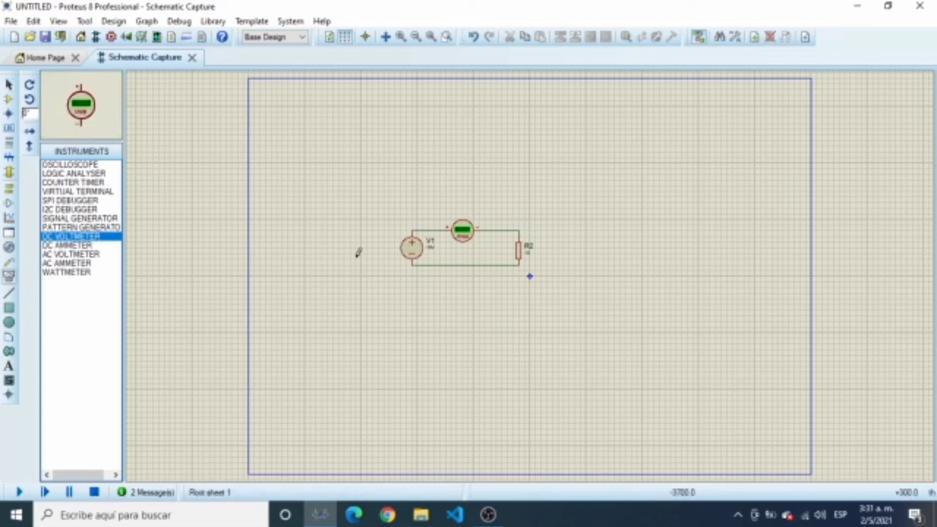
click(553, 248)
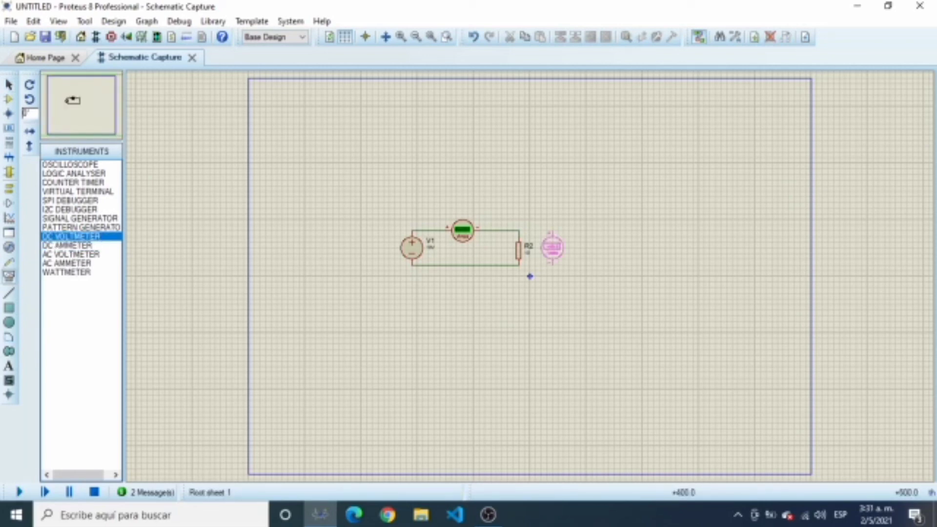
click(552, 248)
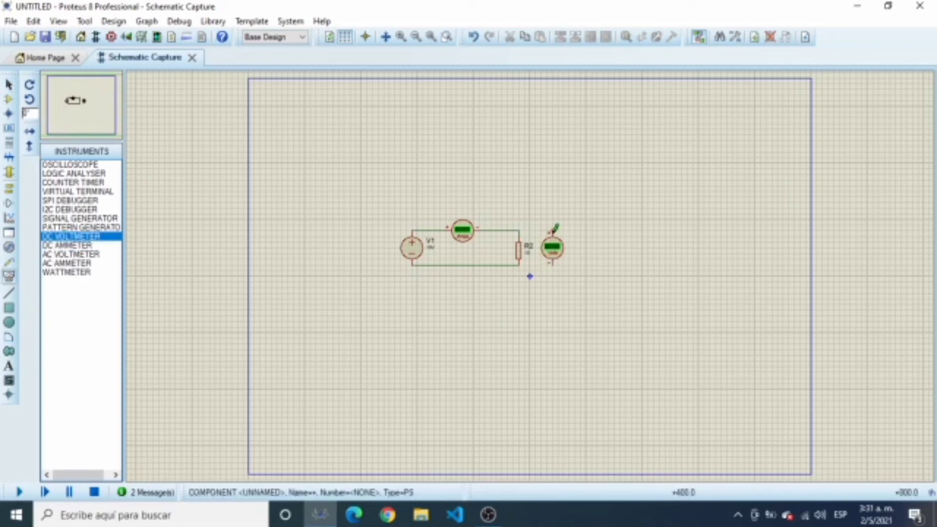
- Wire the DC voltmeter in parallel across resistor R2 and test the circuit with a brief simulation run
click(553, 229)
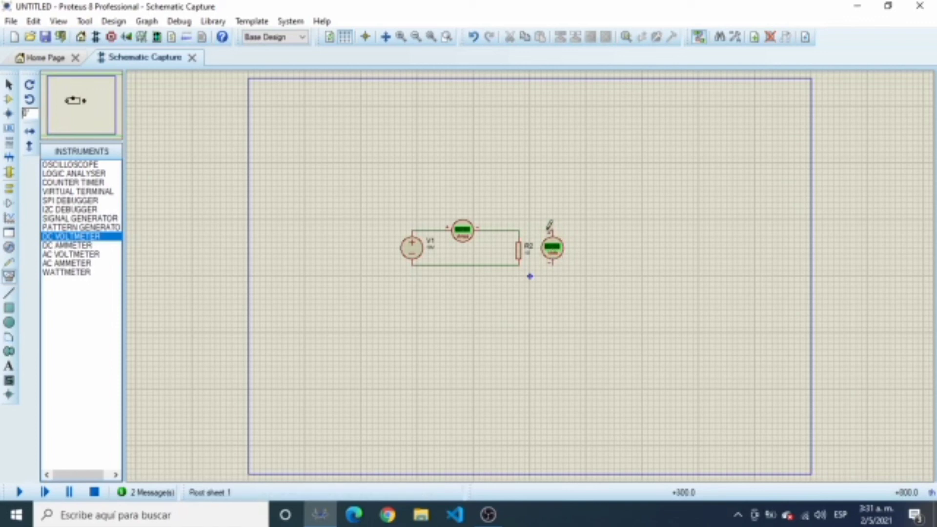
click(520, 231)
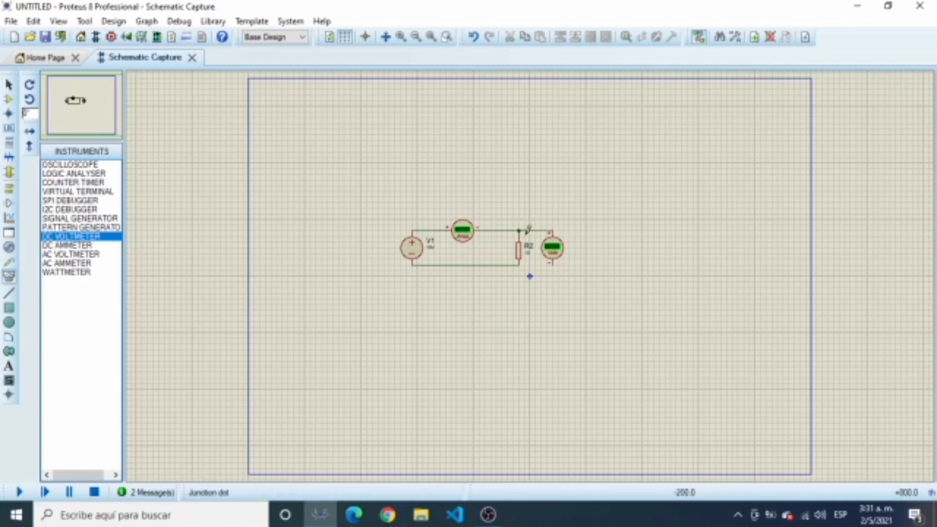
click(553, 263)
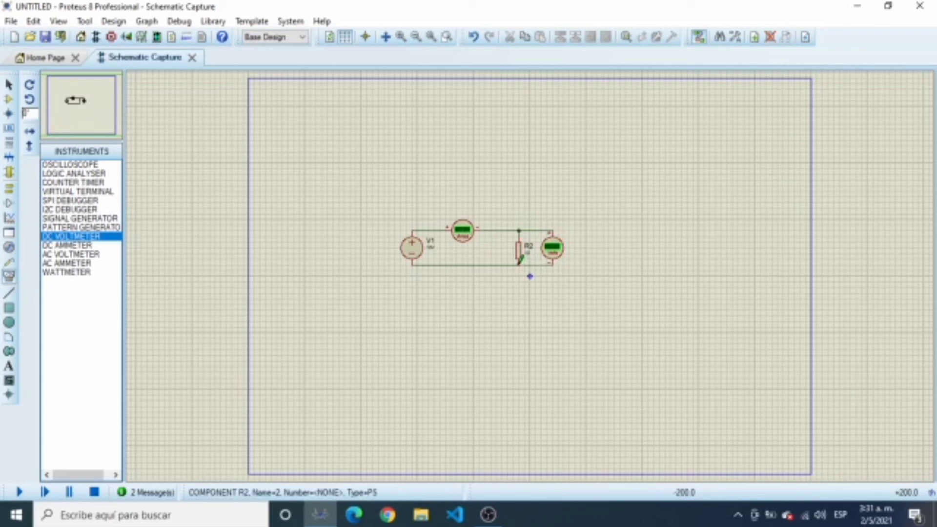
click(520, 264)
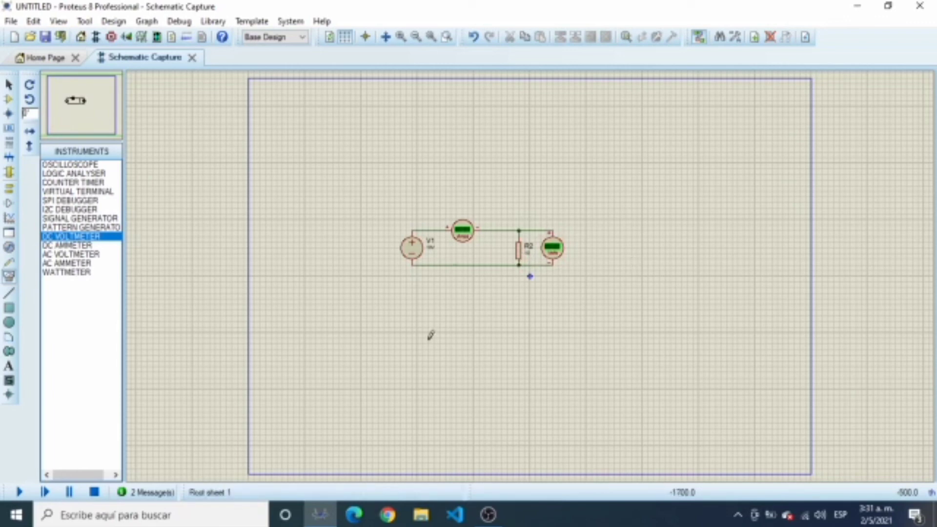
click(20, 492)
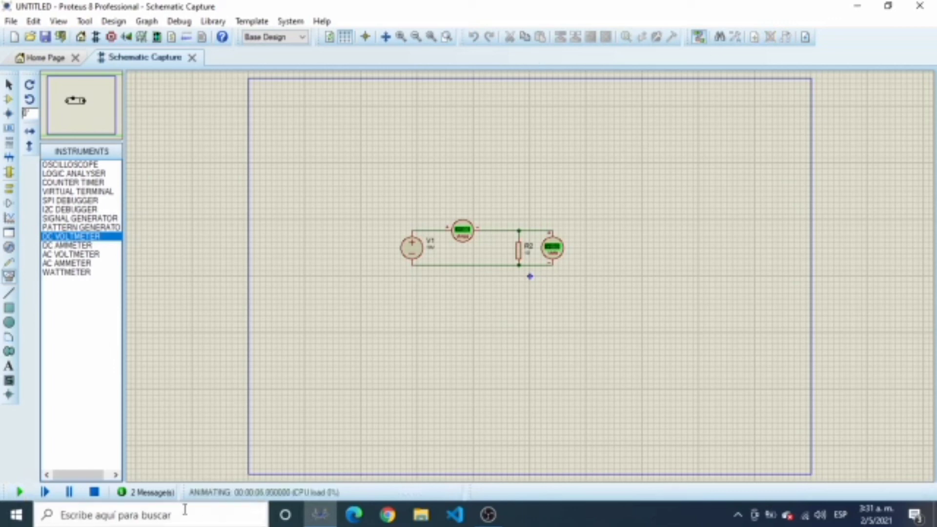
click(97, 492)
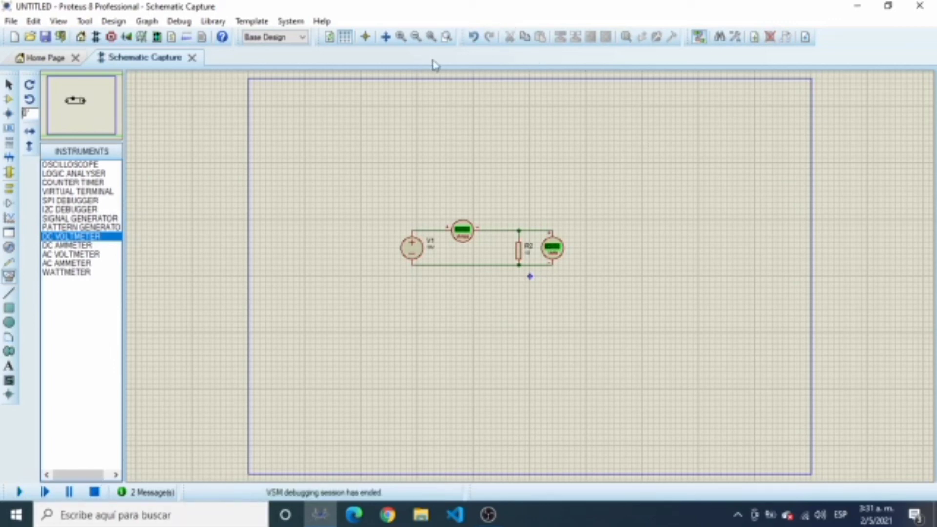
- Run the simulation again with the whole circuit enlarged to read the current and the voltage across R2
click(401, 37)
click(401, 36)
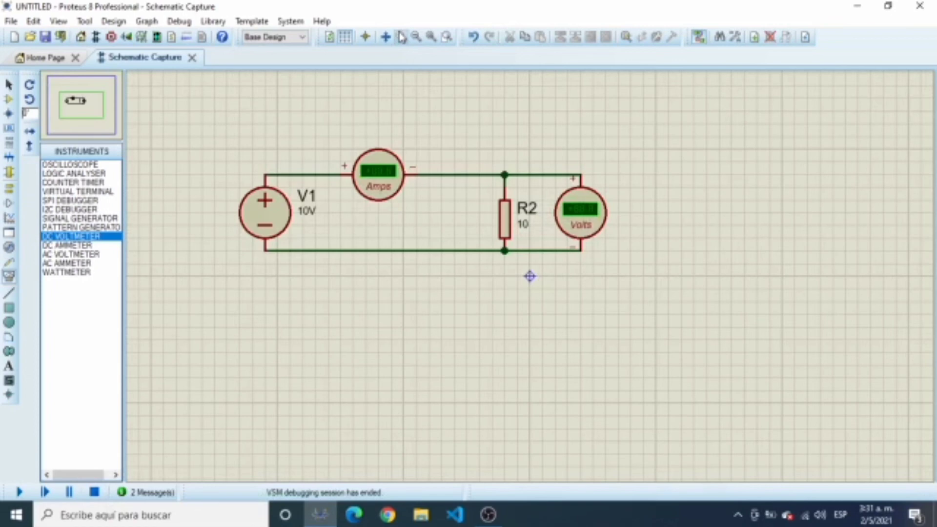
click(401, 36)
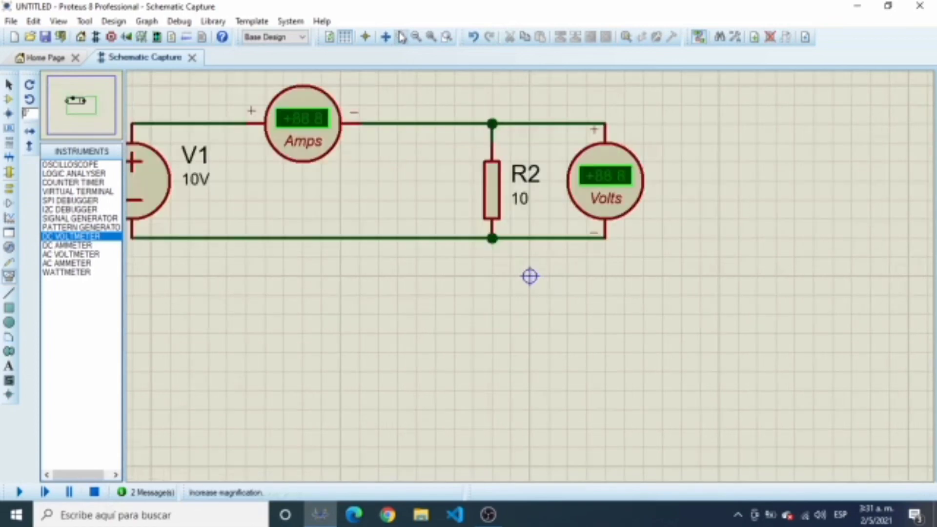
click(76, 98)
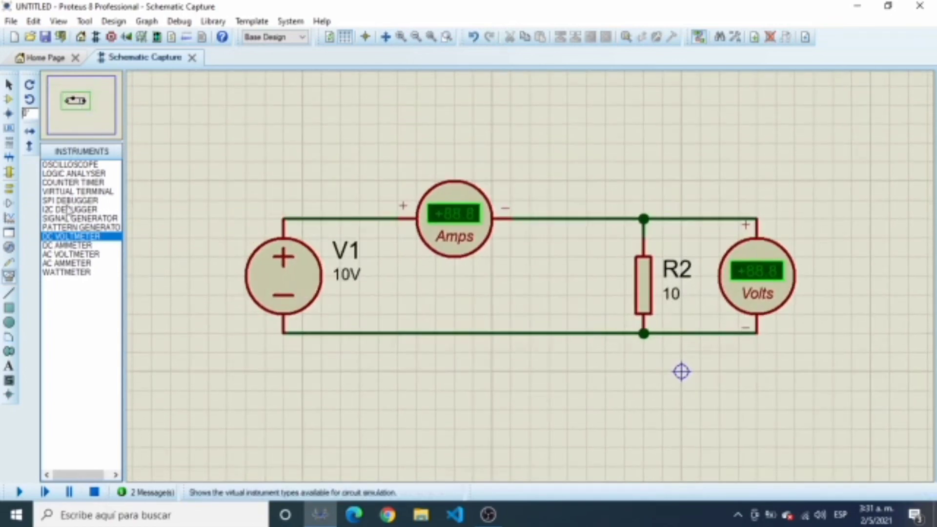
click(19, 491)
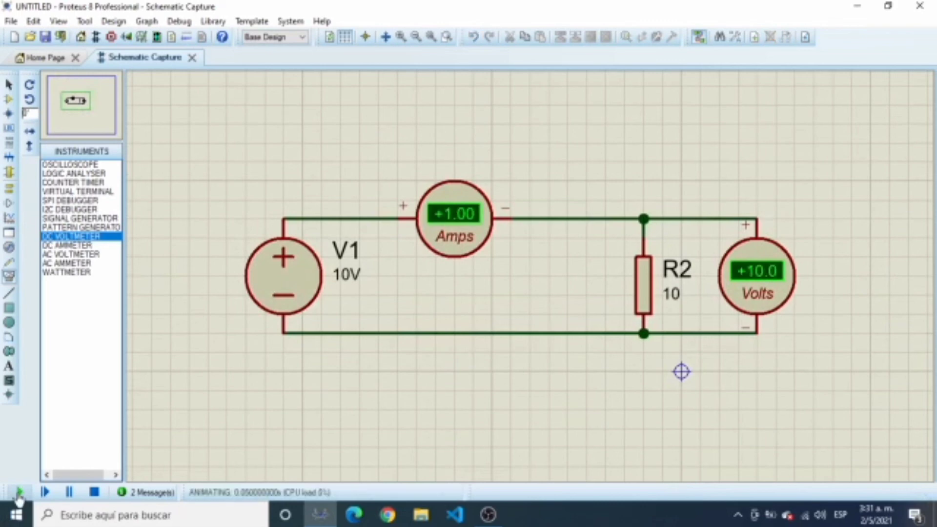